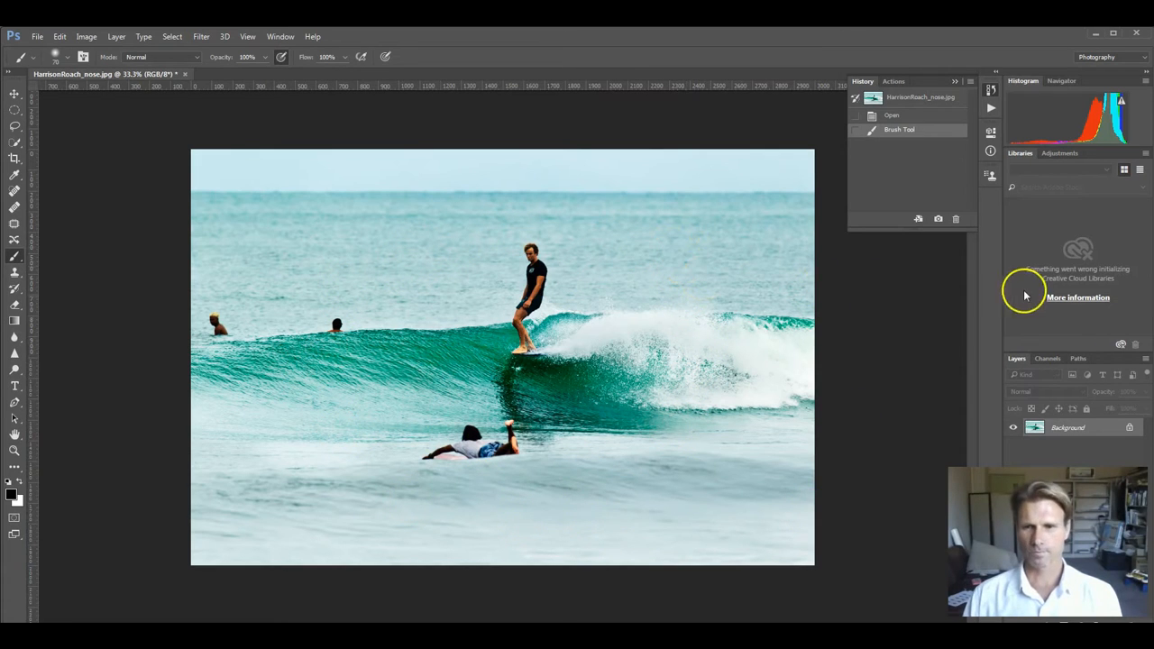
Step: Convert the locked Background into a regular layer named Layer 0 and add a layer mask to it
left_click(1064, 428)
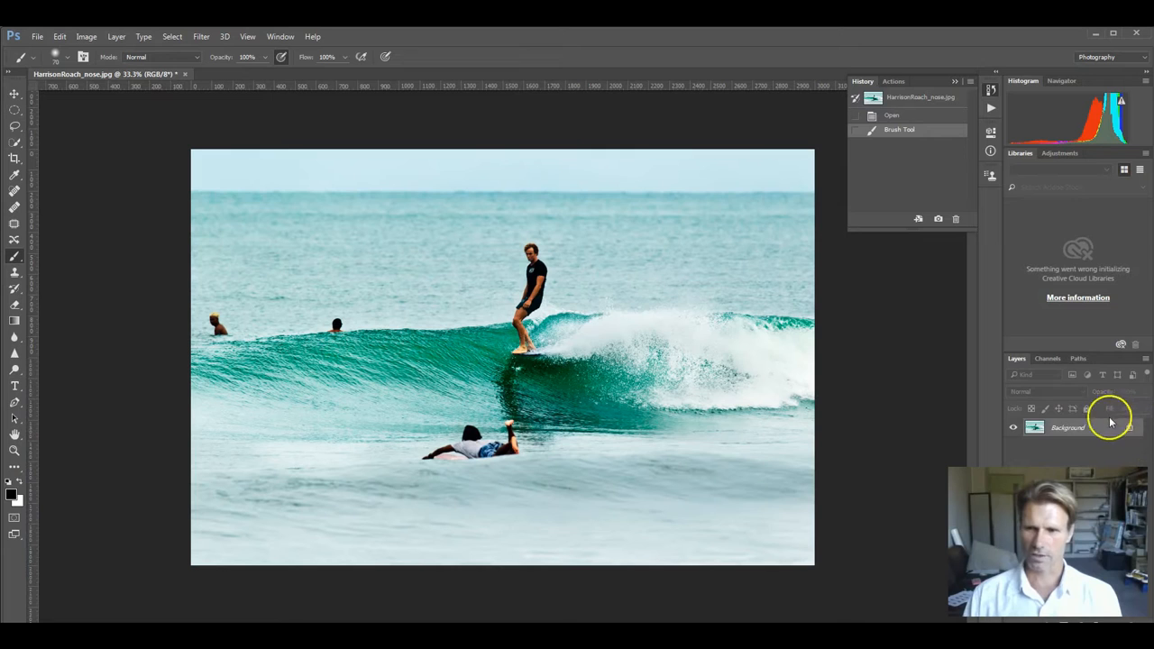
double_click(1066, 429)
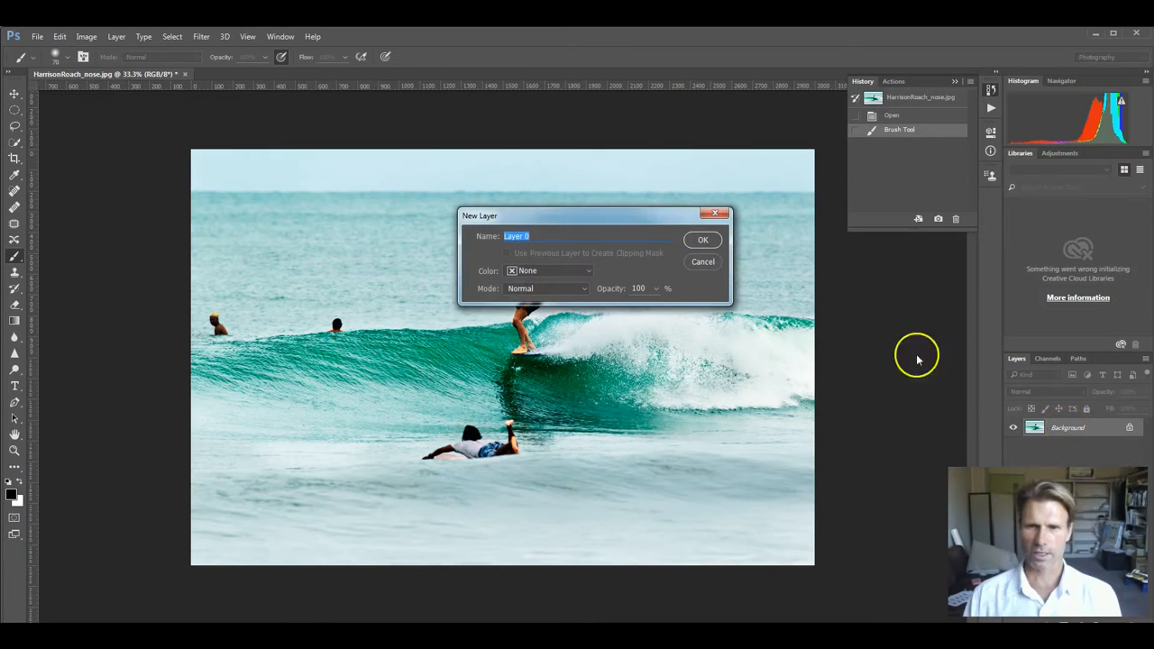
left_click(696, 238)
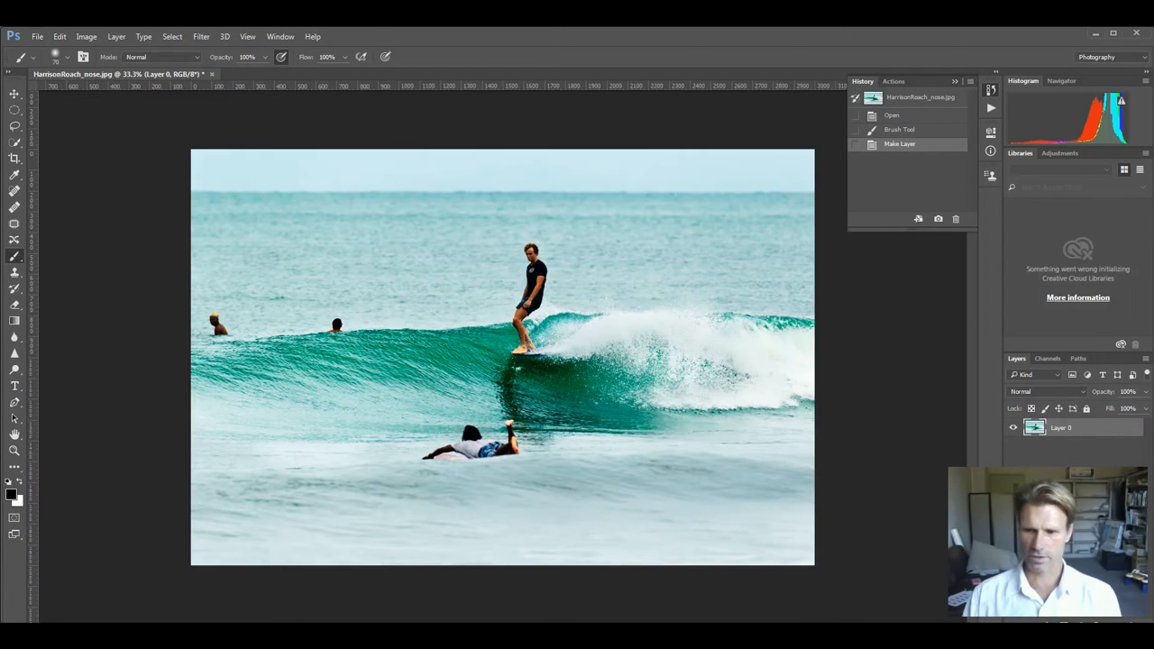
left_click(1063, 623)
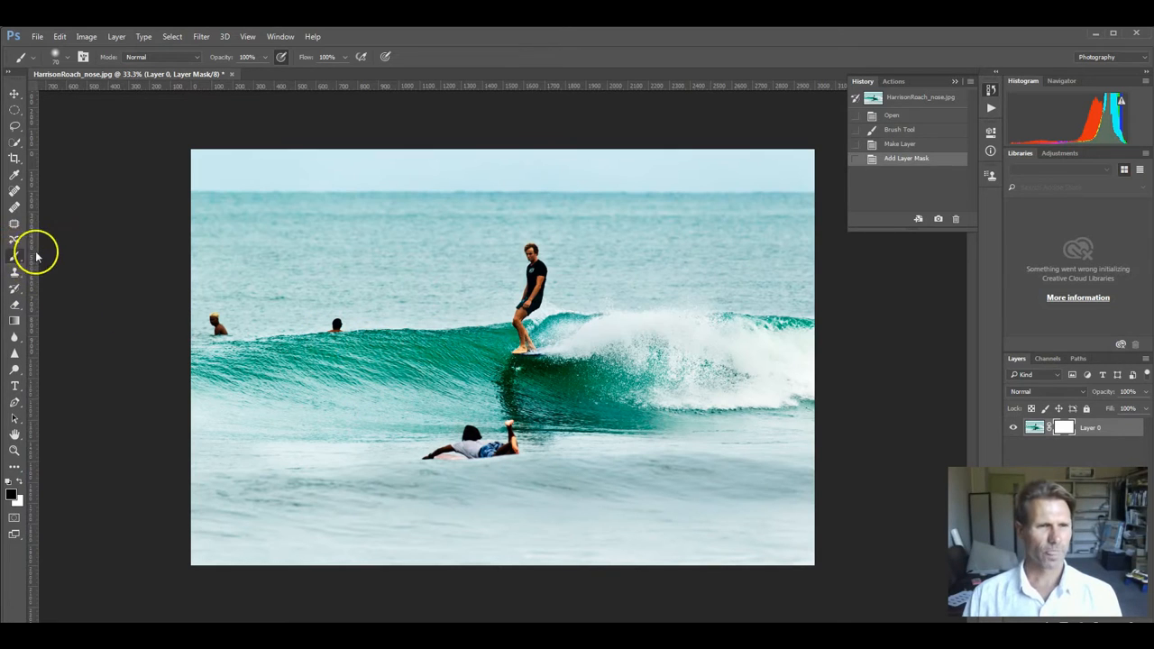
Step: Paint black with the Brush tool on the layer mask over the standing surfer, his board and the adjoining whitewater
key("x")
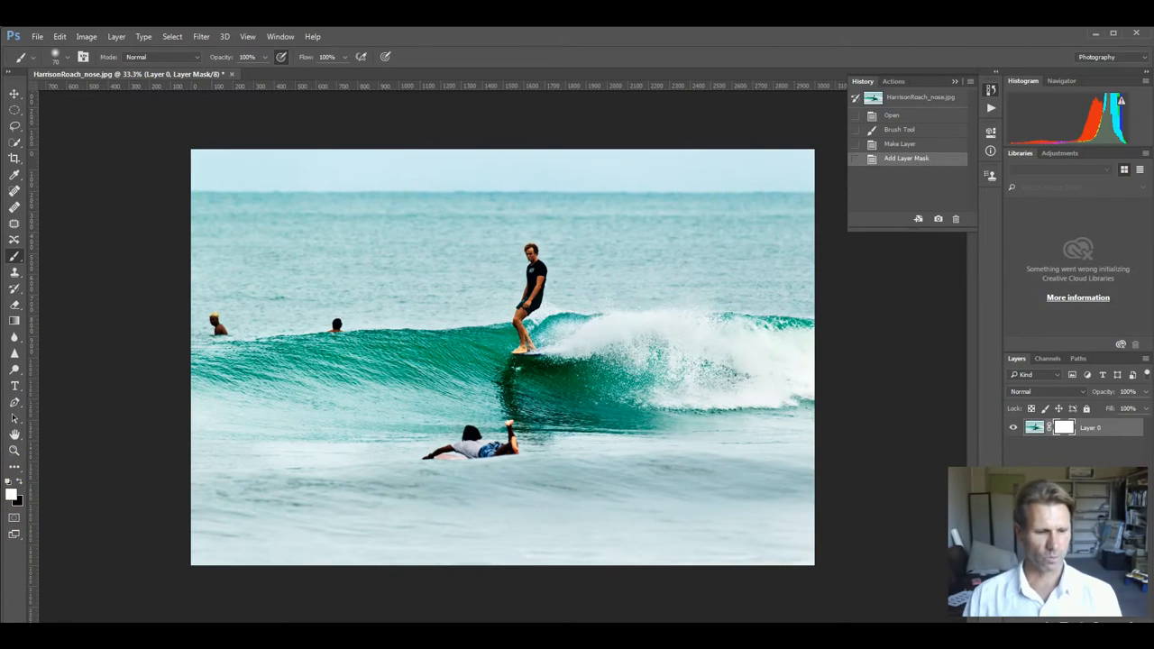
left_click(9, 505)
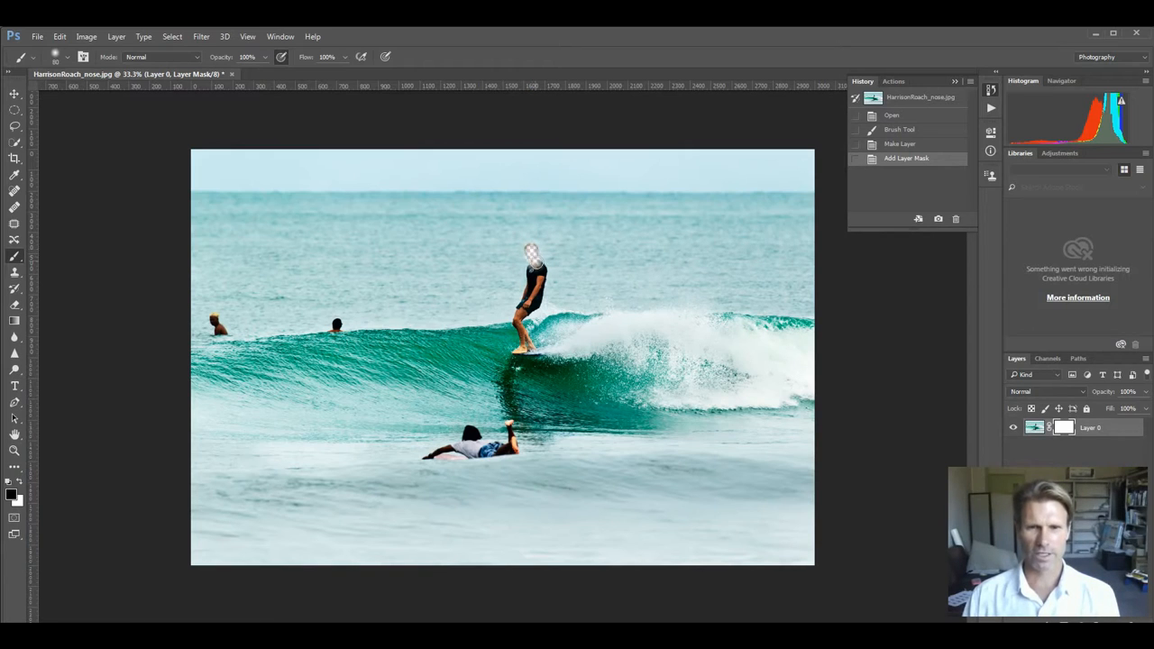
mouse_move(529, 297)
left_mouse_down()
mouse_move(542, 266)
mouse_move(537, 298)
mouse_move(520, 312)
mouse_move(531, 340)
mouse_move(519, 353)
mouse_move(611, 325)
mouse_move(567, 354)
mouse_move(588, 360)
mouse_move(608, 345)
mouse_move(522, 353)
mouse_move(534, 345)
mouse_move(523, 311)
left_mouse_up()
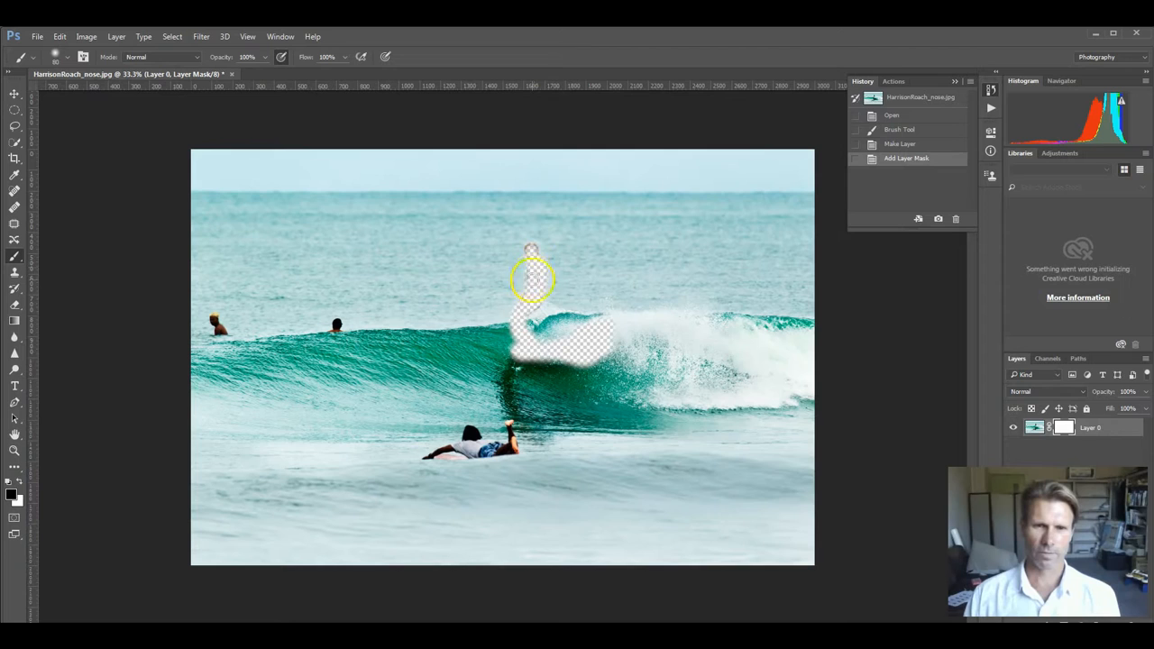
left_click_drag(536, 284, 533, 256)
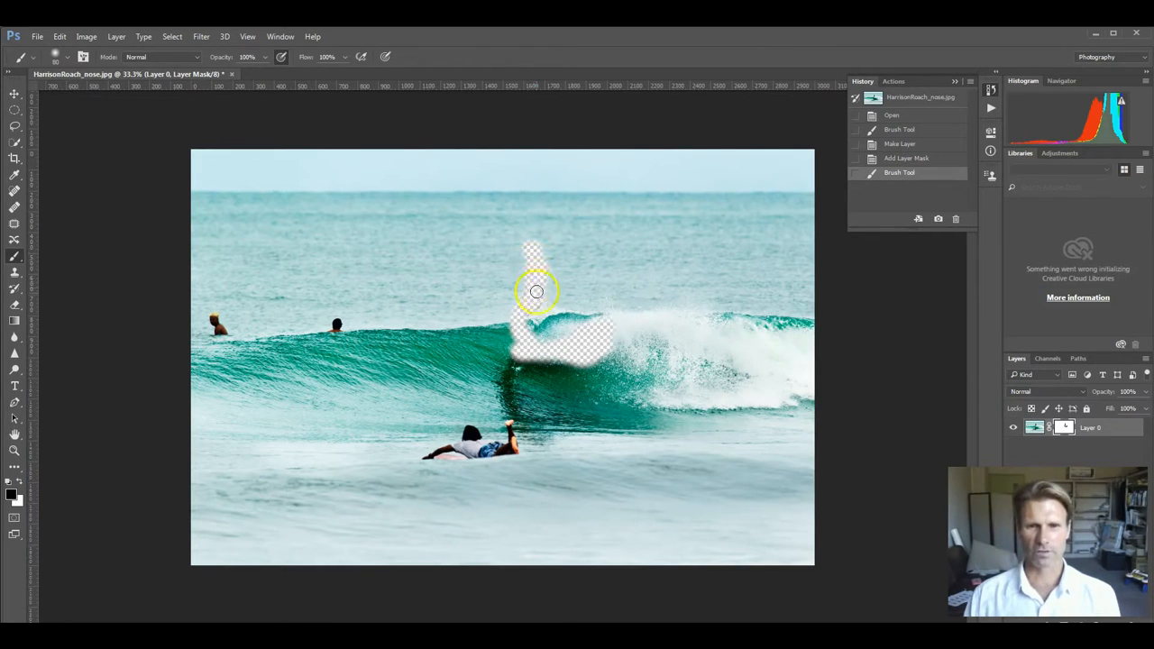
left_click_drag(608, 335, 645, 322)
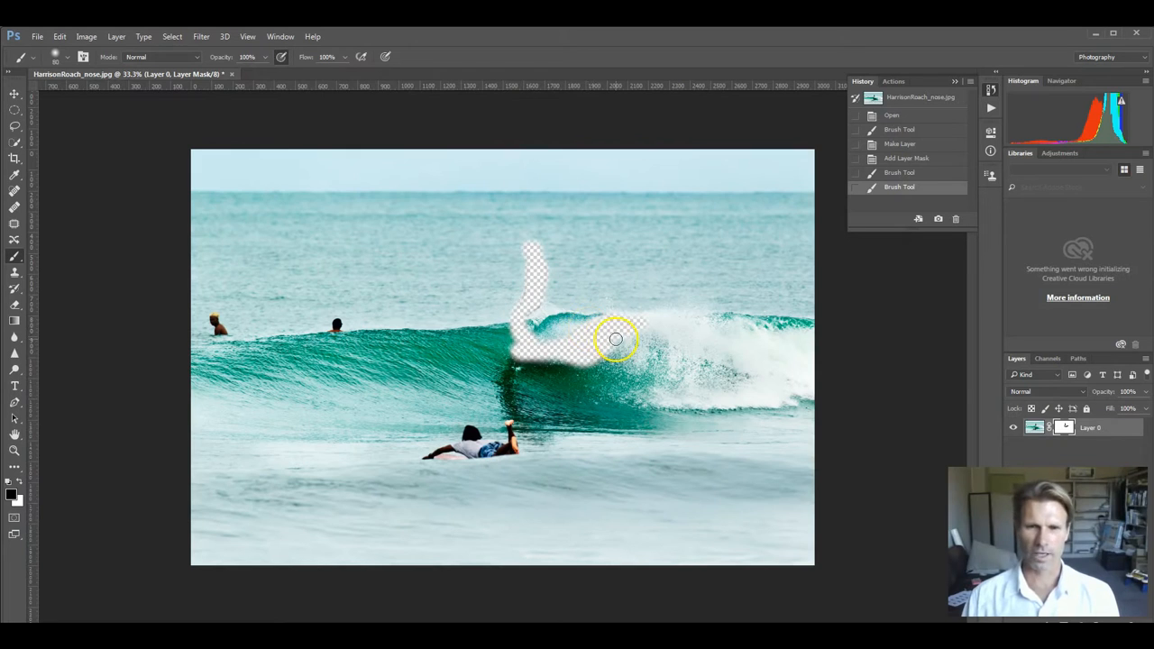
left_click_drag(616, 339, 567, 334)
left_click(897, 386)
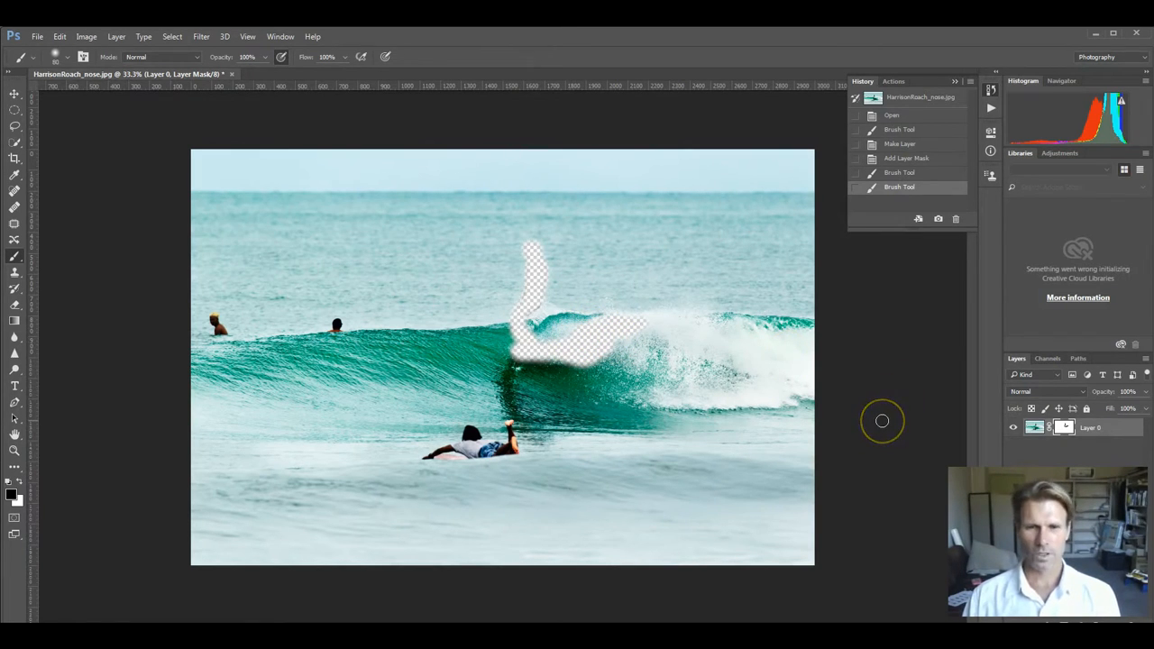
Step: Target Layer 0's image instead of its mask and open the Lens Blur filter with its settings in view
left_click(1033, 428)
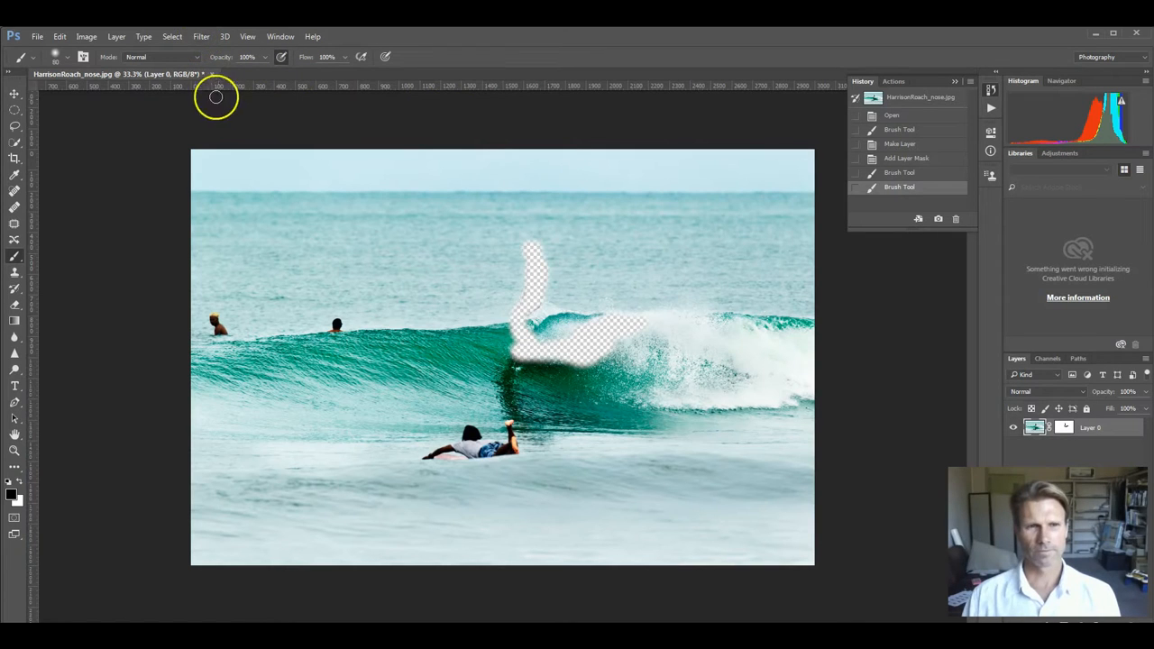
left_click(201, 36)
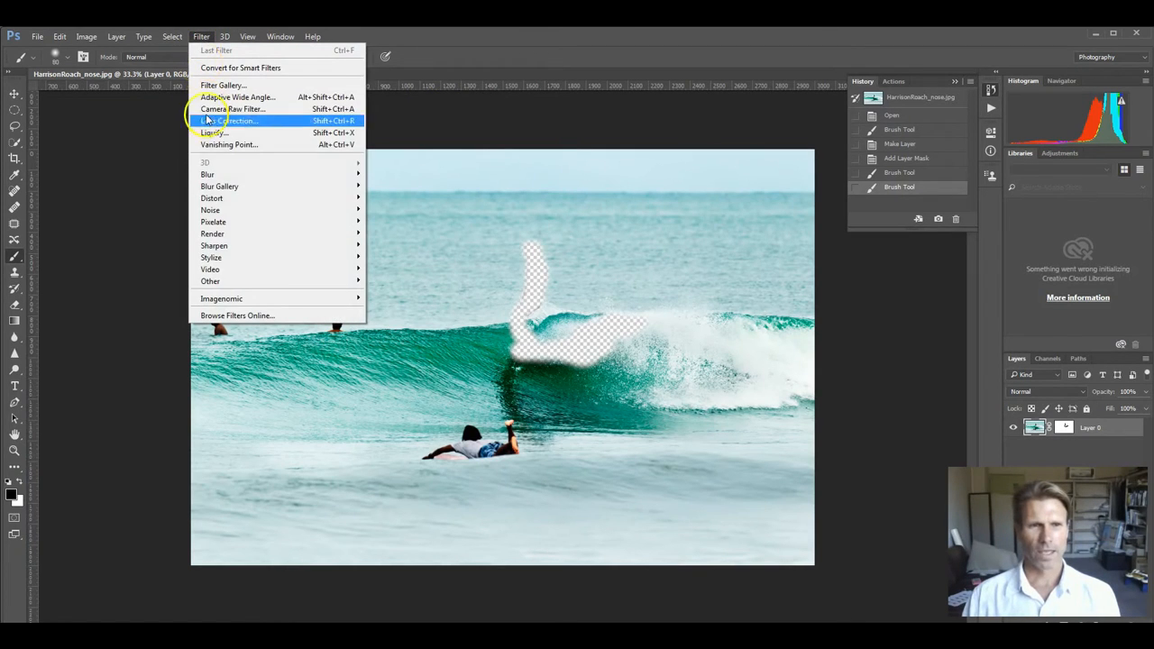
mouse_move(209, 176)
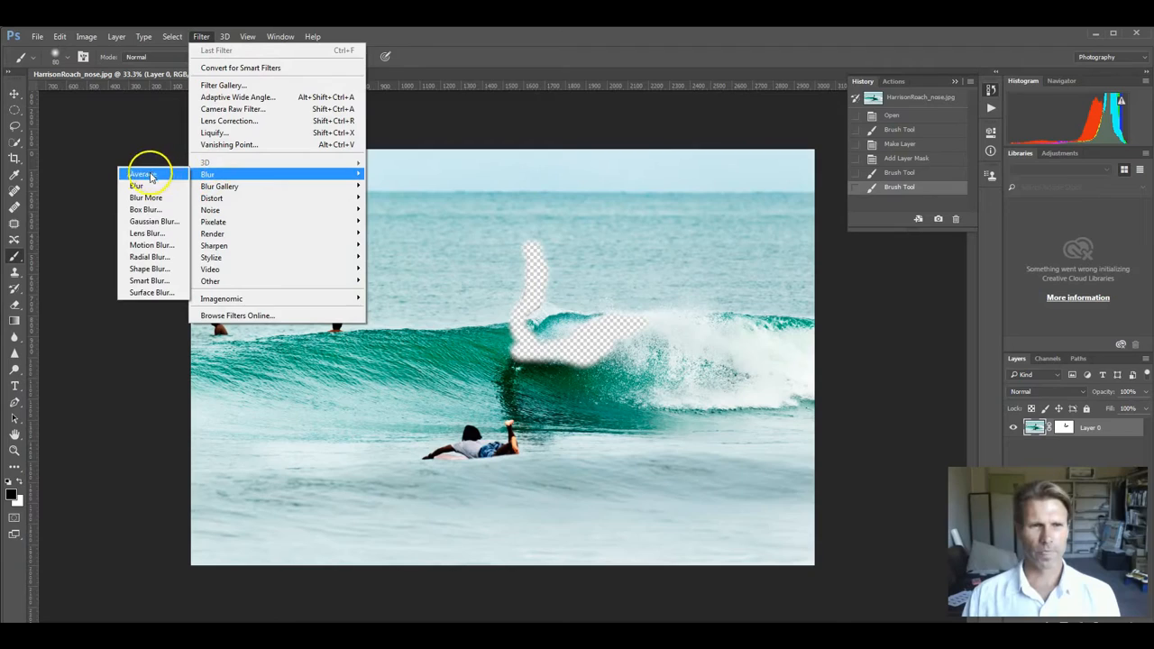
left_click(149, 235)
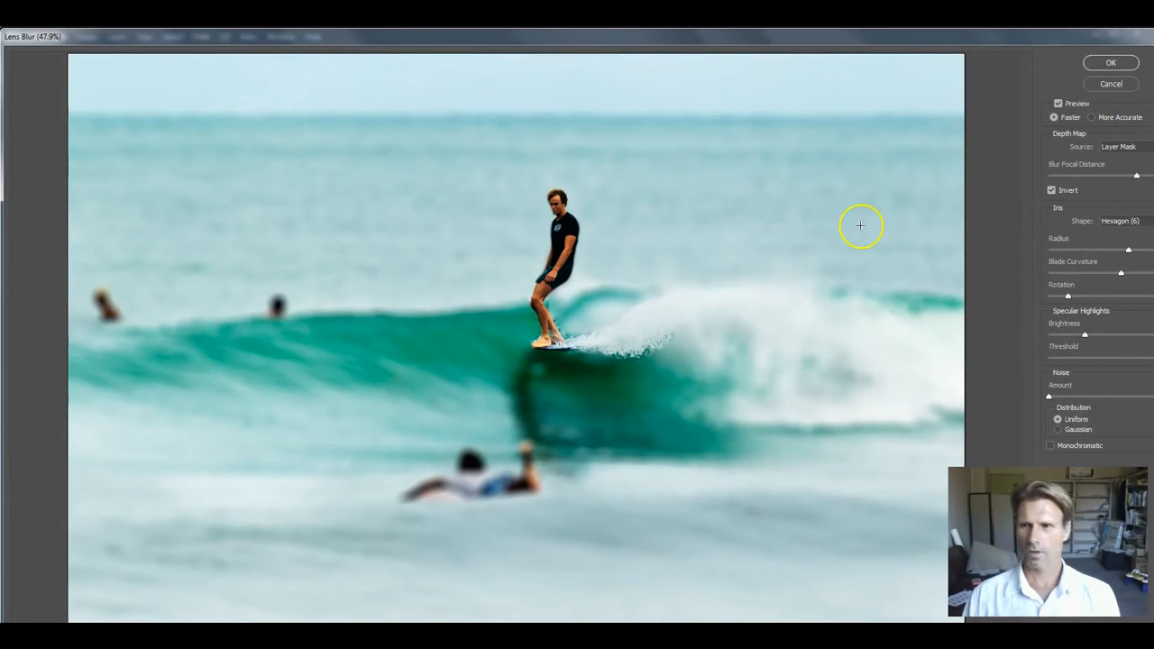
left_click_drag(1007, 39, 974, 38)
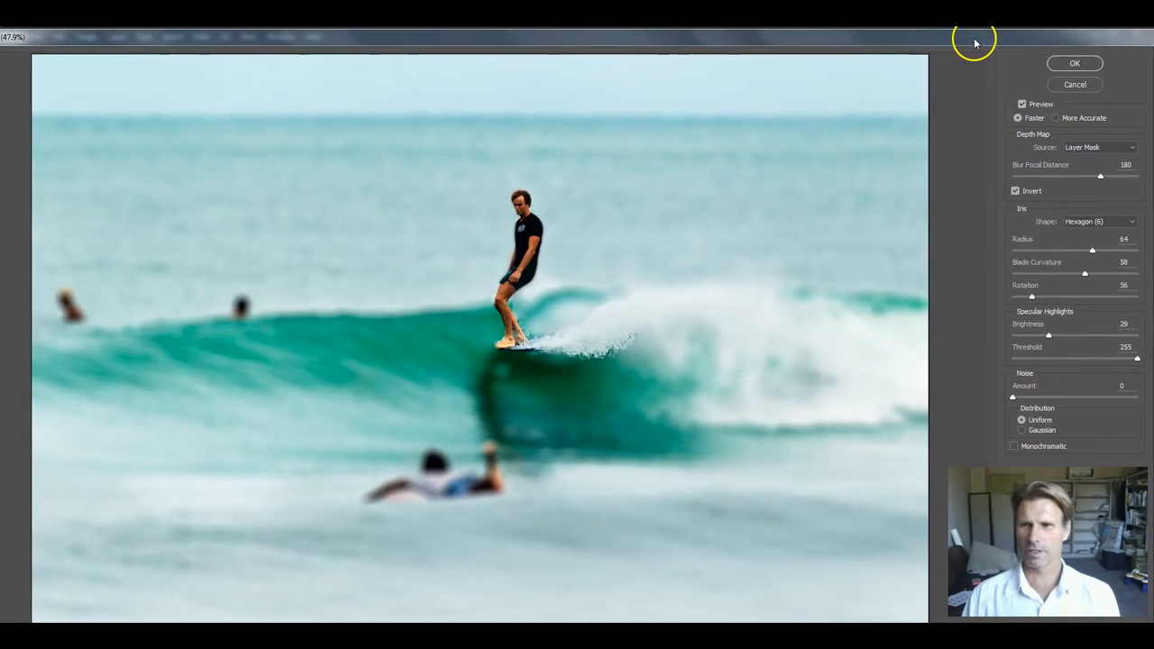
Step: Try None as the depth map source, return it to Layer Mask and turn Invert back on
left_click(1126, 147)
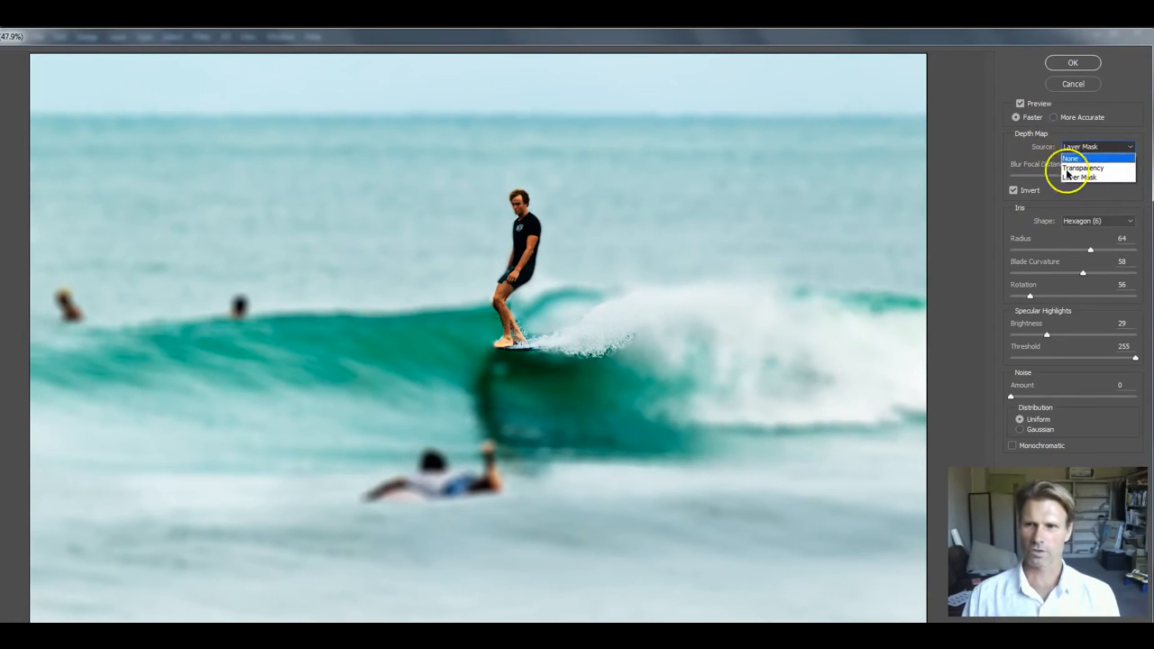
left_click(1073, 159)
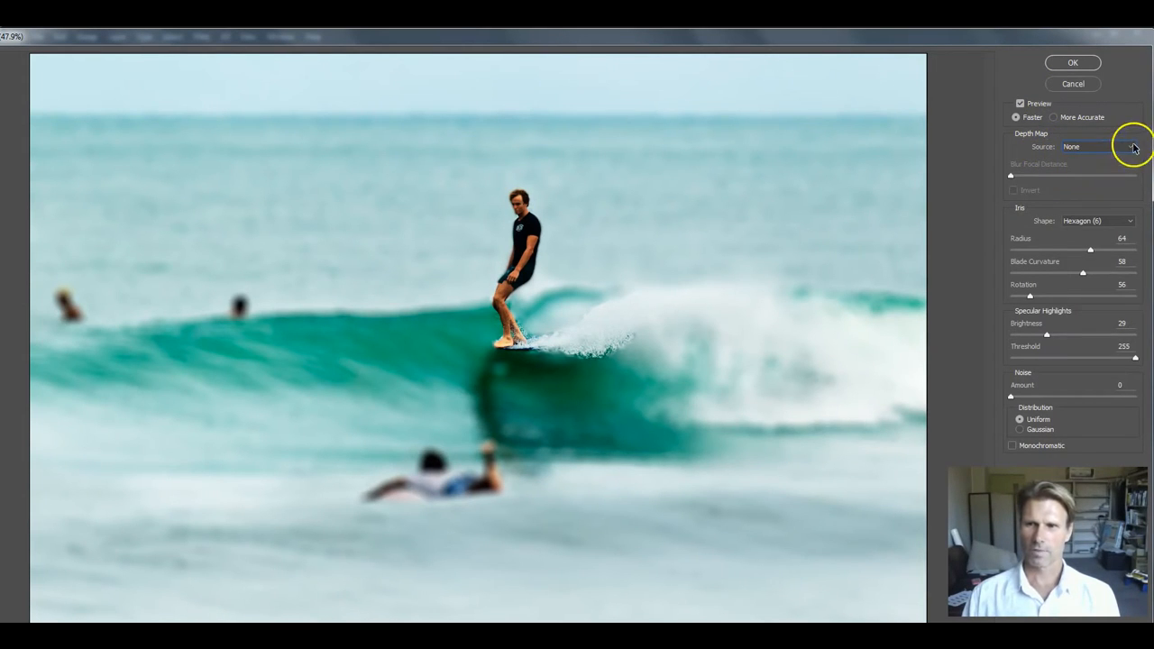
left_click(1116, 148)
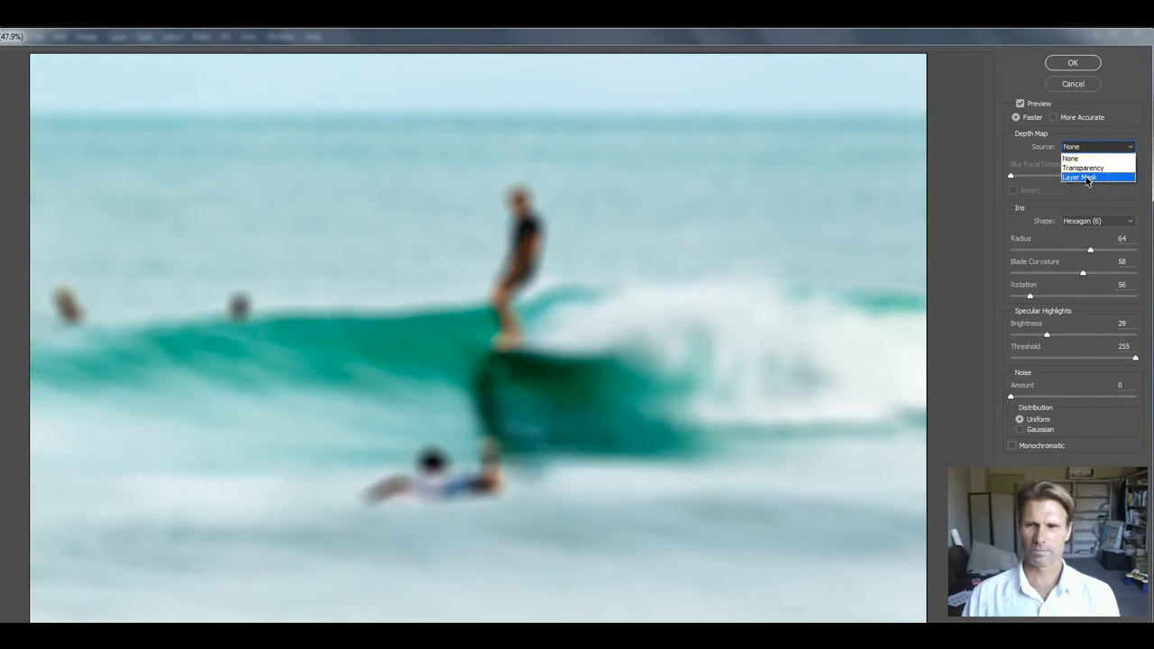
left_click(1088, 178)
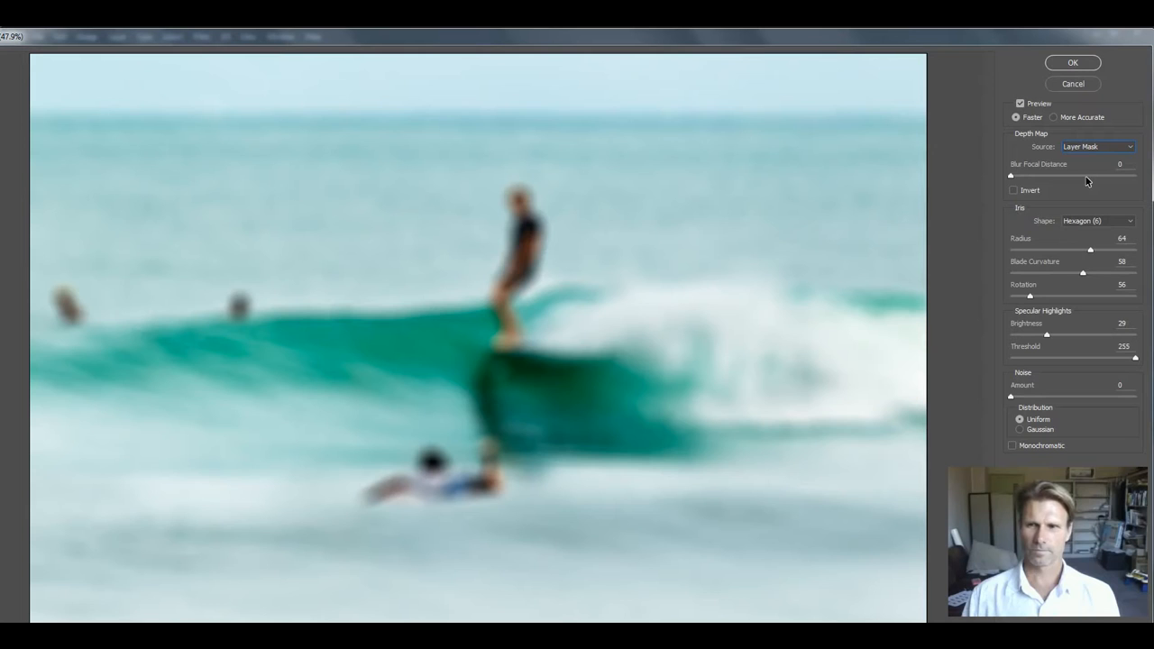
left_click(1015, 191)
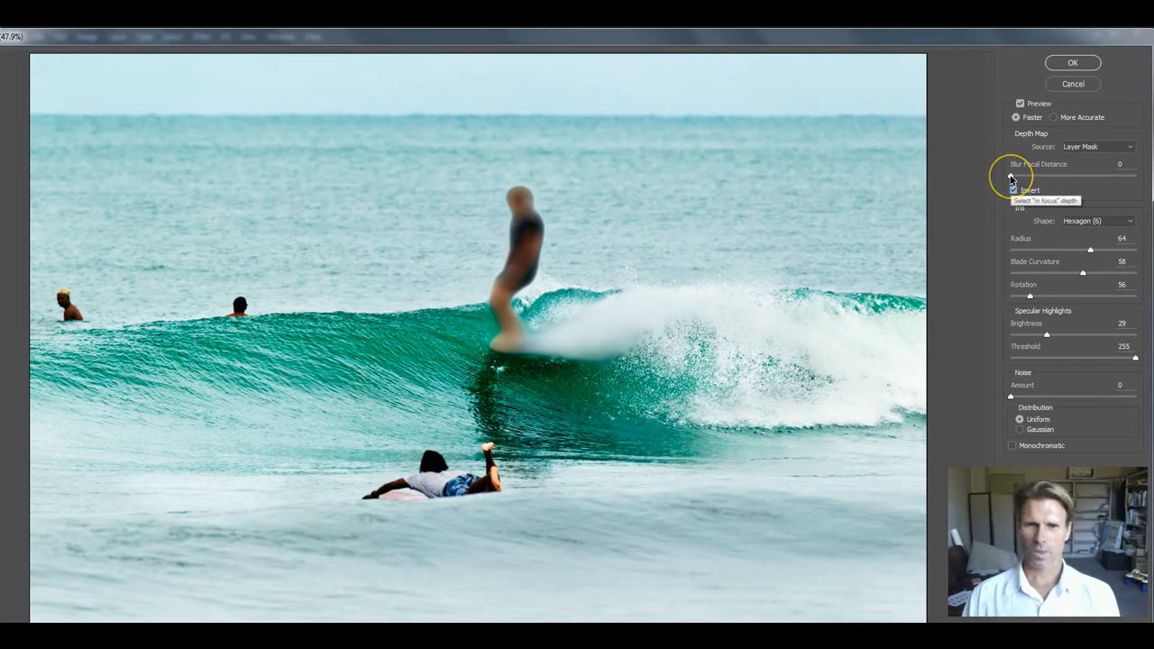
Step: Adjust the Blur Focal Distance to 161 so the surfer stays sharp against a moderately blurred background
left_click(1011, 178)
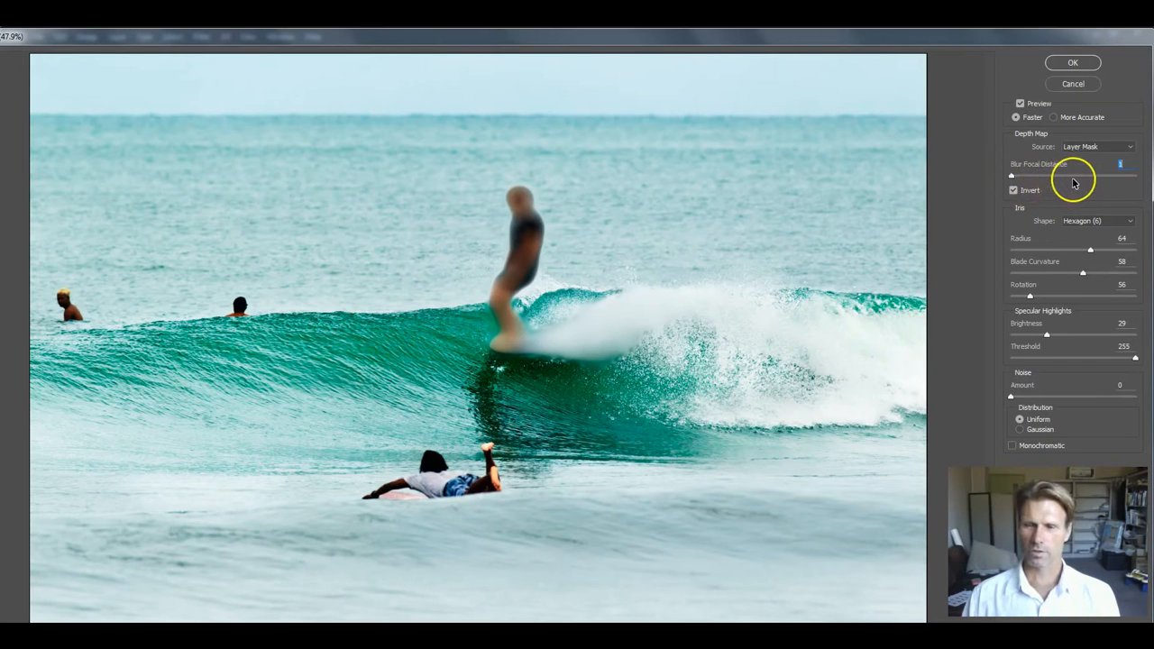
left_click(1096, 177)
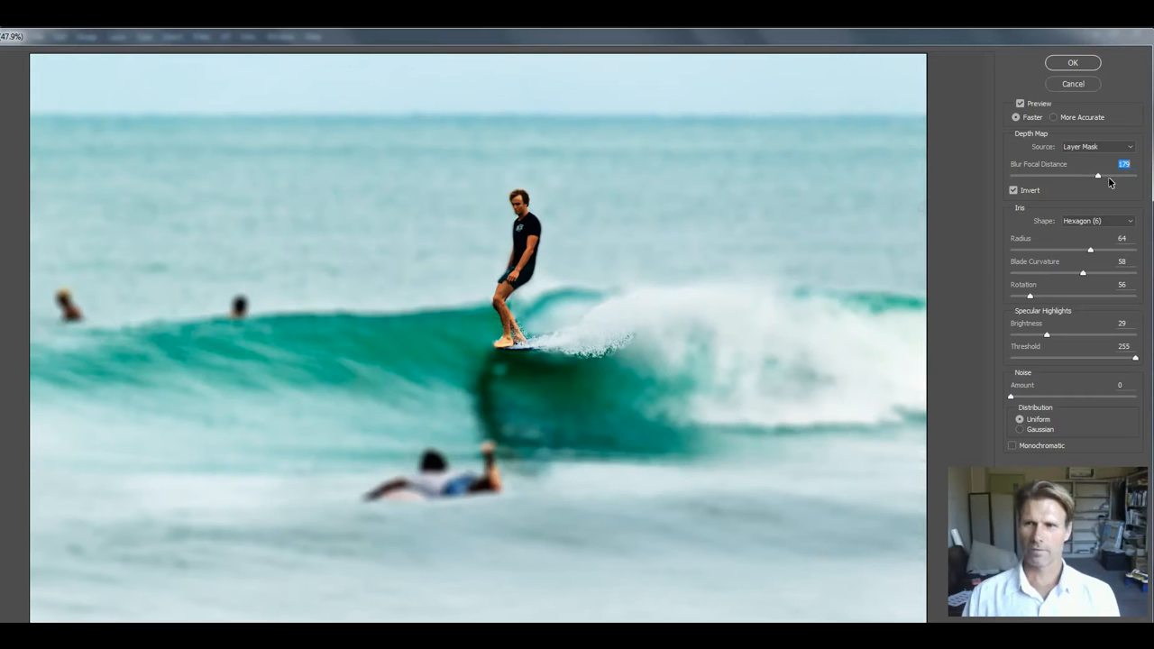
left_click(1000, 237)
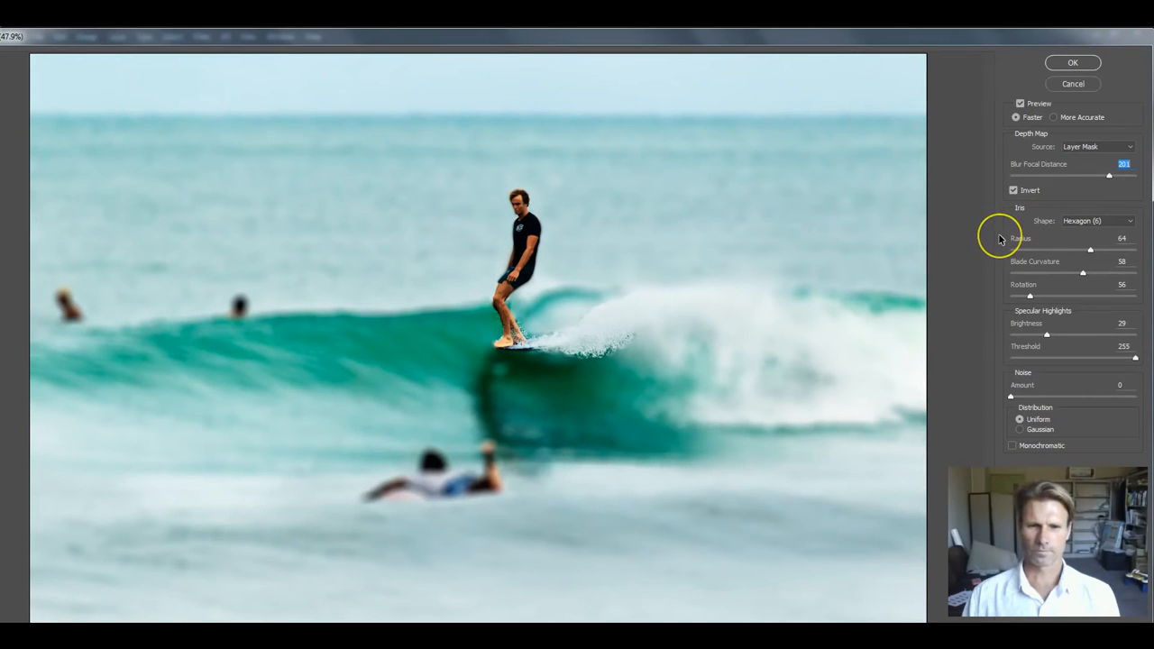
left_click(453, 462)
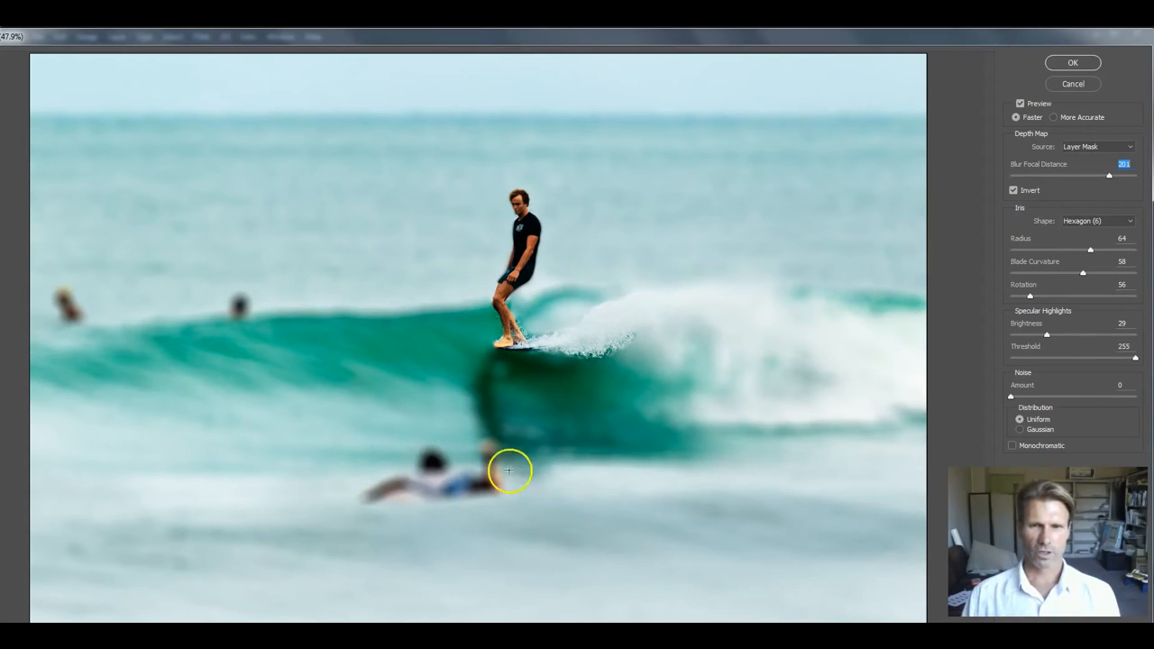
left_click(1110, 177)
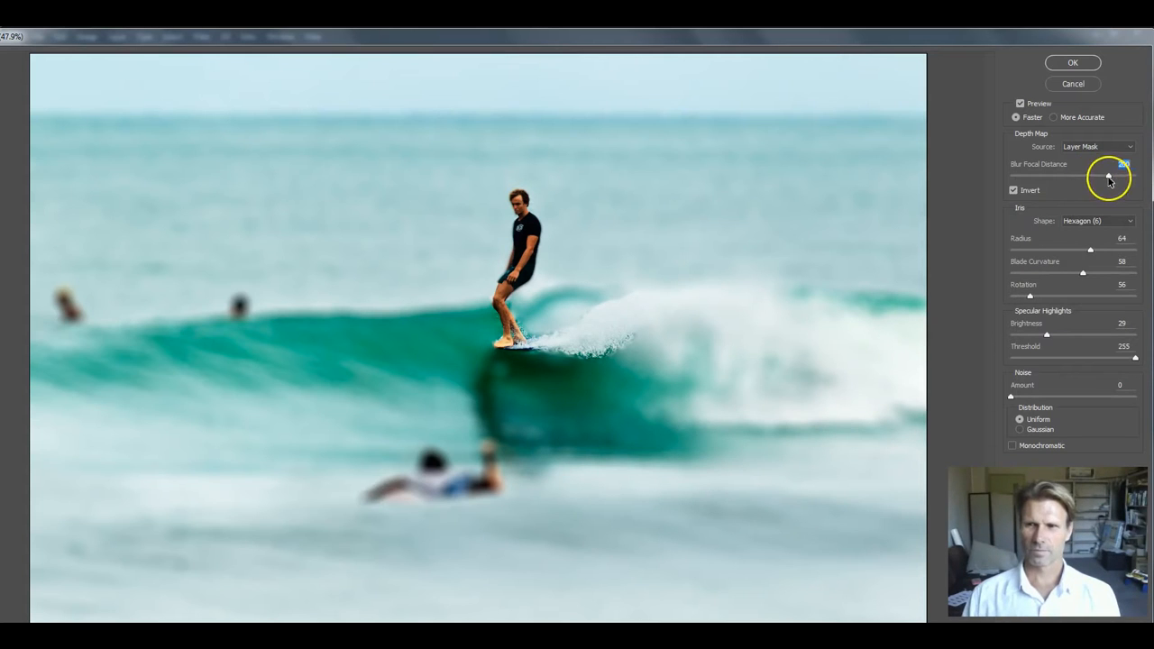
left_click(1091, 177)
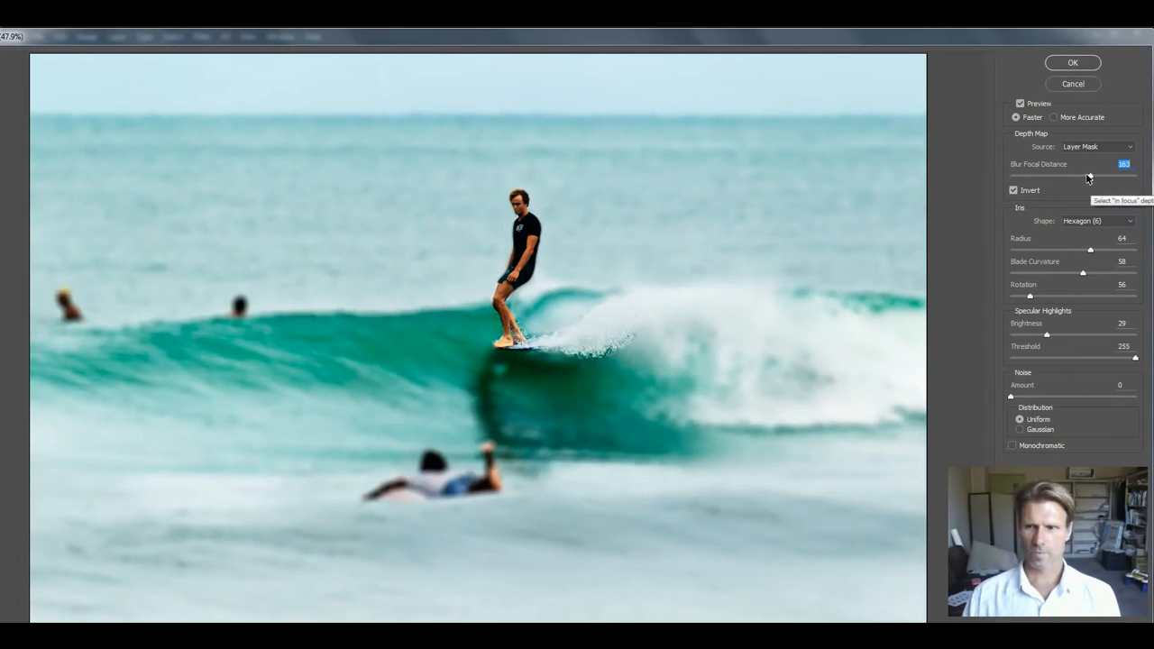
left_click(1082, 177)
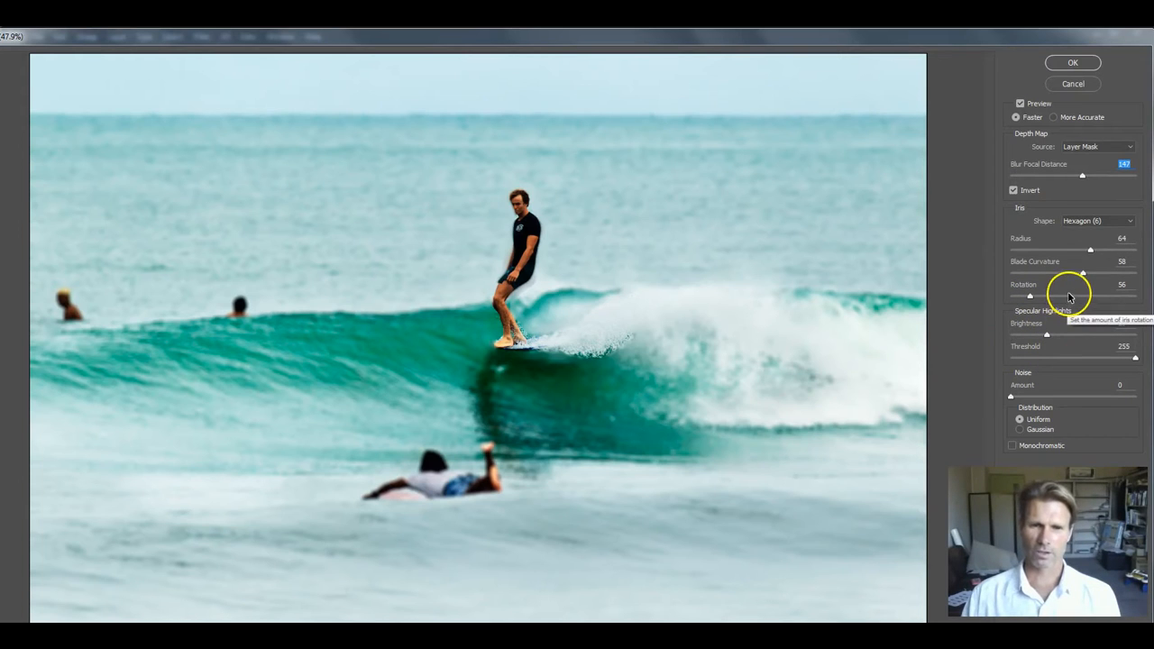
left_click_drag(1085, 175, 1090, 176)
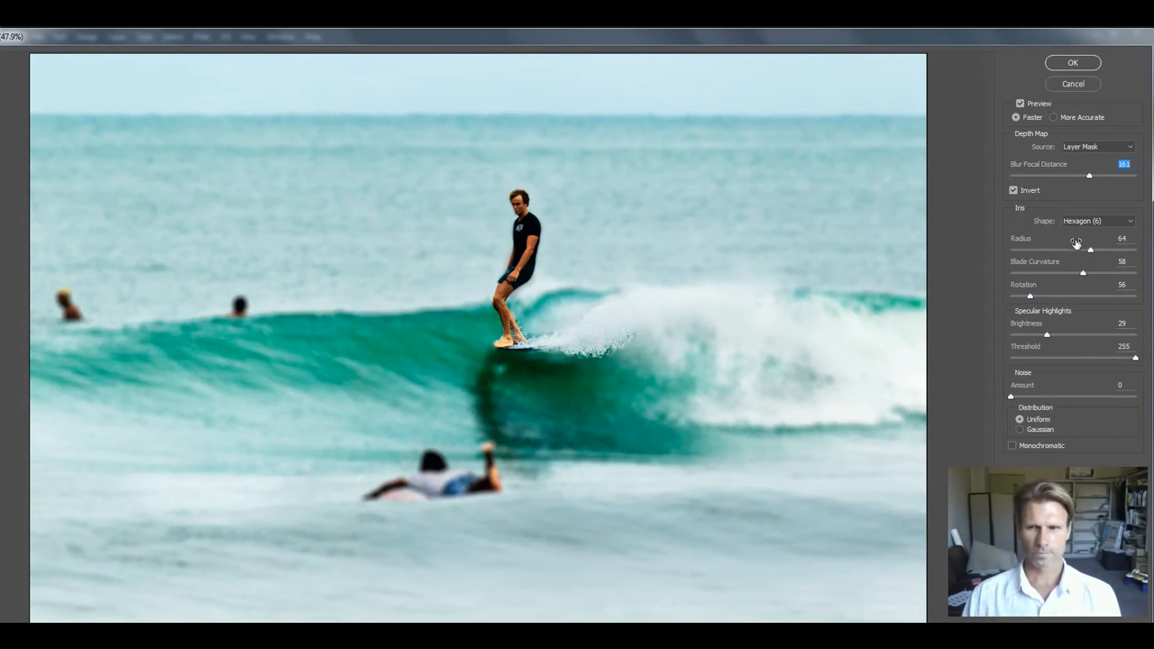
Step: Apply the Lens Blur and disable Layer 0's layer mask
left_click(1074, 63)
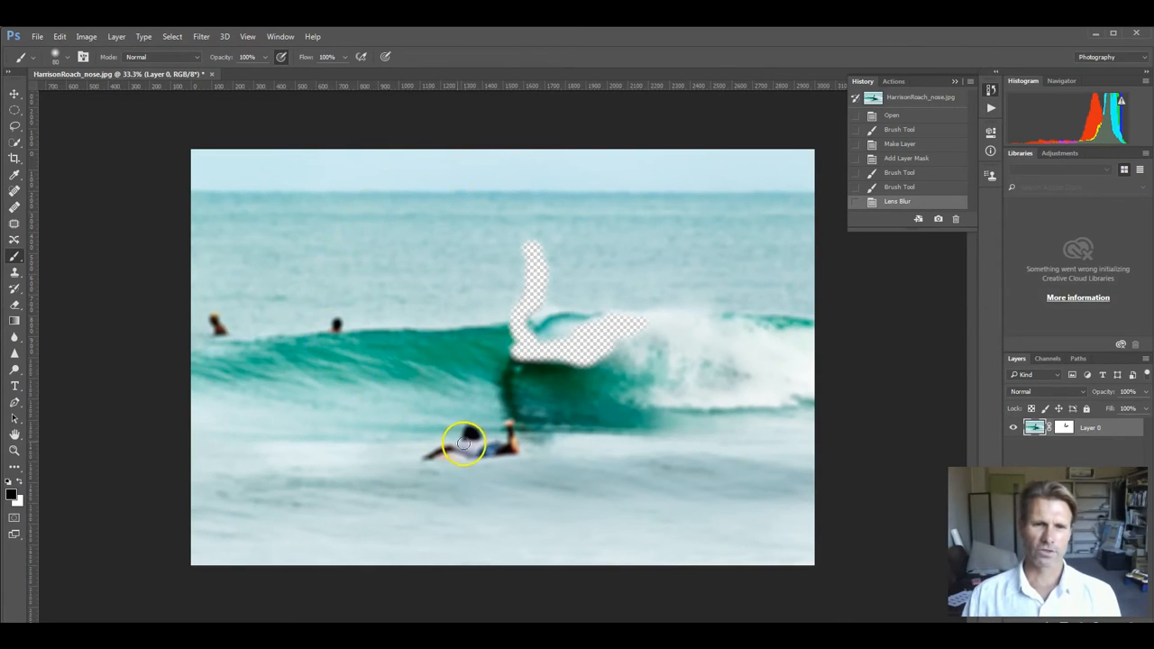
right_click(1065, 432)
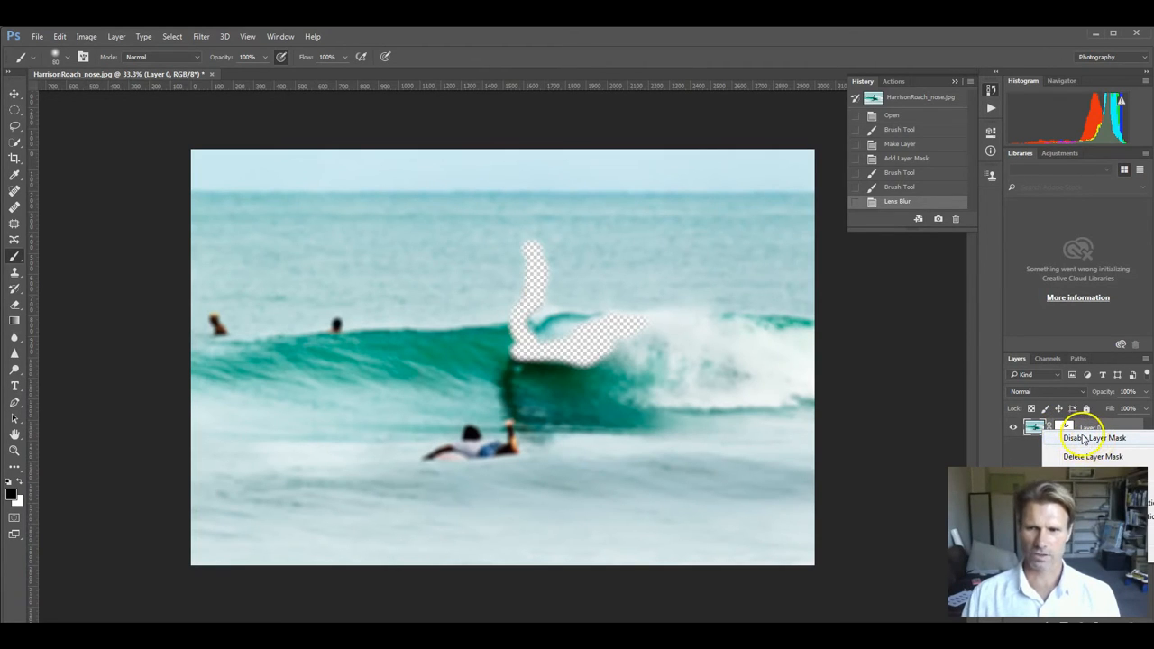
left_click(1079, 440)
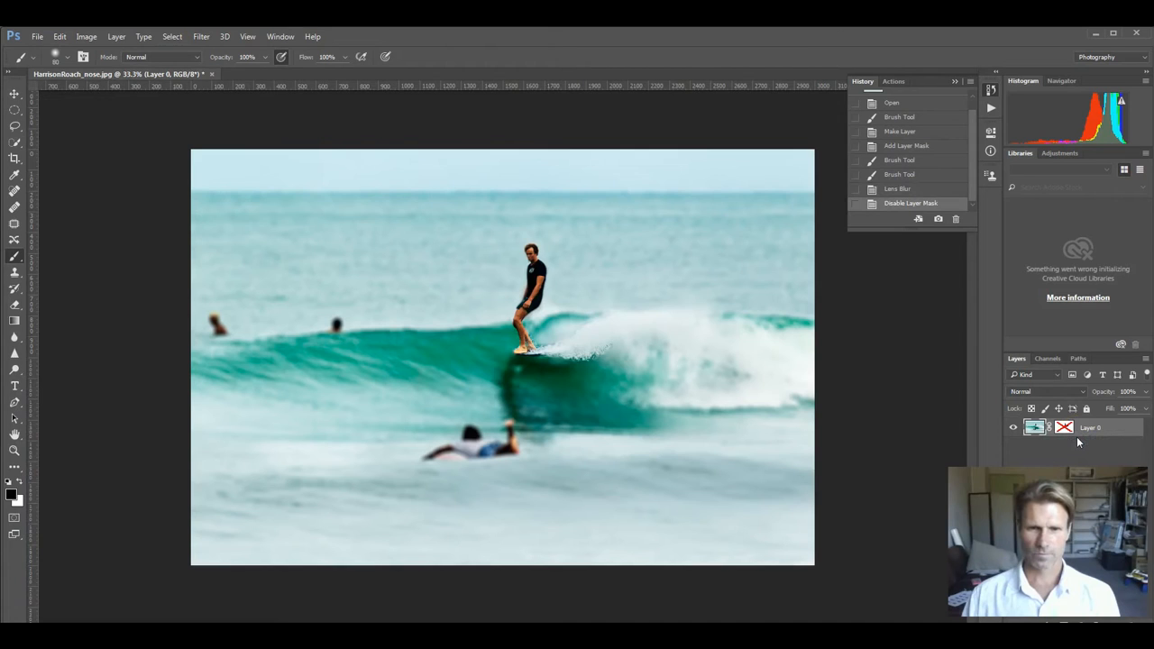